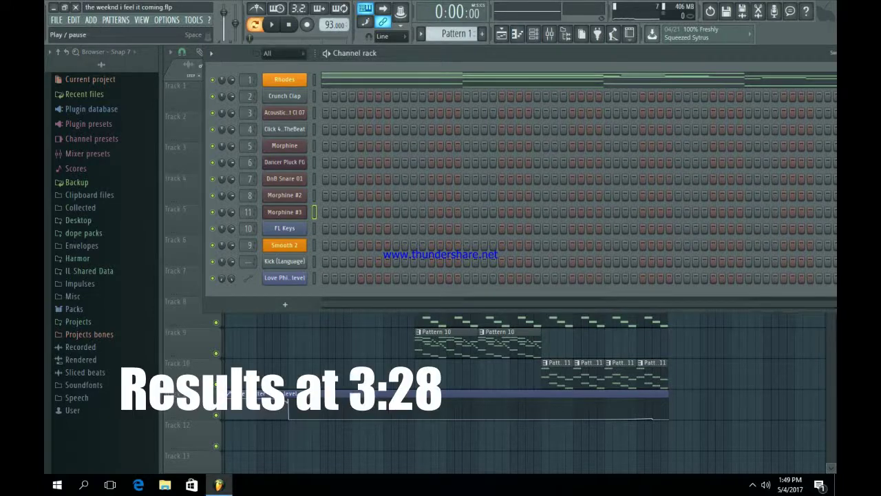
# Step: Show all the Rhodes notes of Pattern 1 in the piano roll and play them back
pyautogui.click(357, 79)
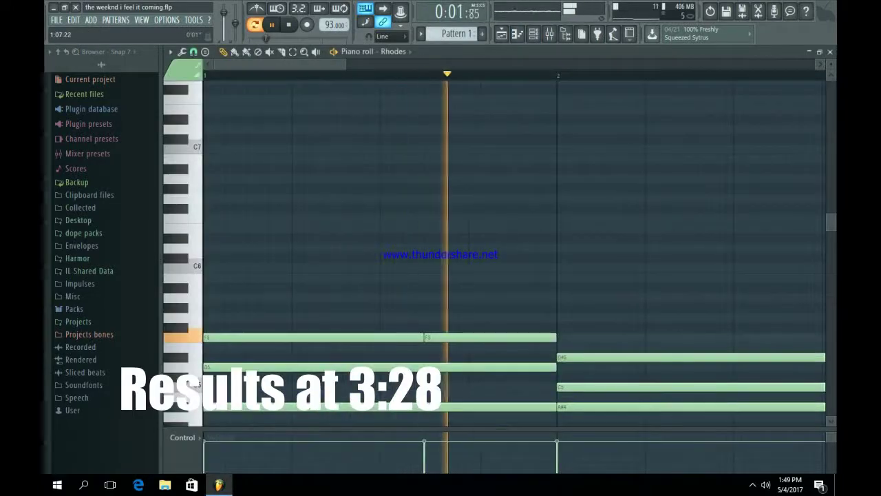
pyautogui.moveTo(344, 64); pyautogui.dragTo(707, 64)
pyautogui.scroll(-4, 695, 138)
pyautogui.scroll(-4, 693, 120)
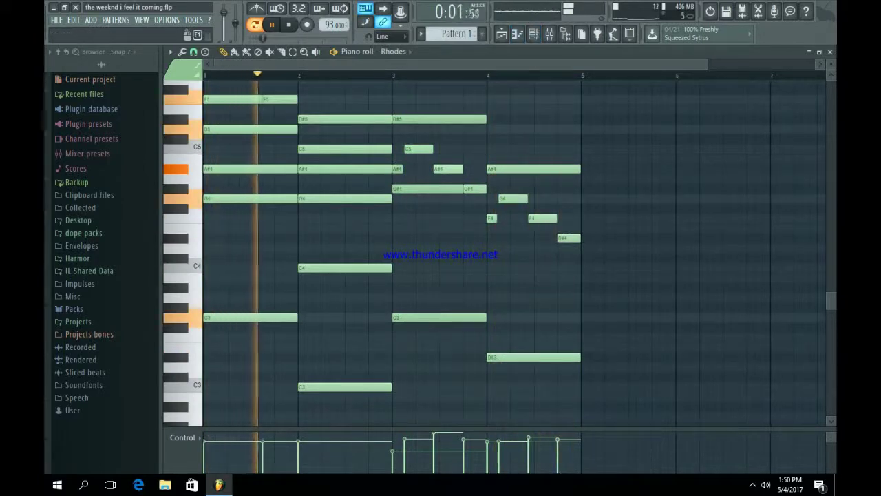
pyautogui.press('space')
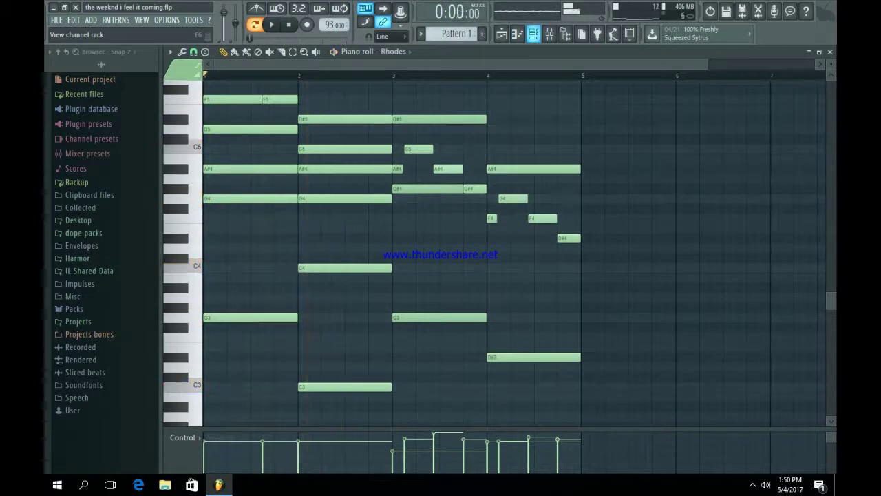
# Step: Play back the Crunch Clap notes of Pattern 2 in the piano roll, followed by those of Pattern 3
pyautogui.click(534, 33)
pyautogui.scroll(1, 458, 33)
pyautogui.click(415, 94)
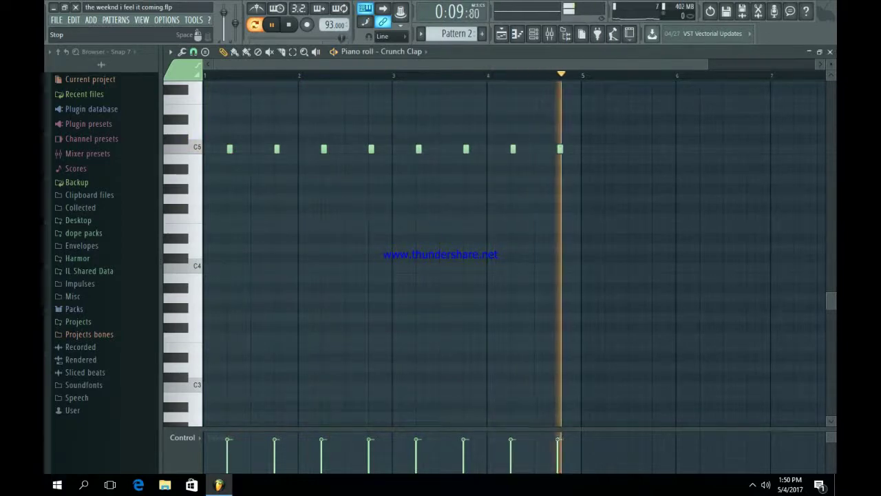
pyautogui.click(534, 33)
pyautogui.scroll(-1, 456, 34)
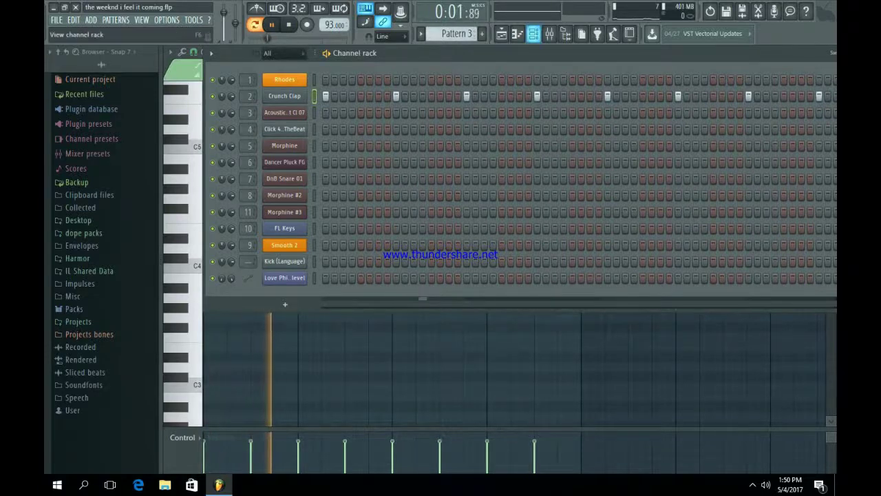
pyautogui.click(534, 33)
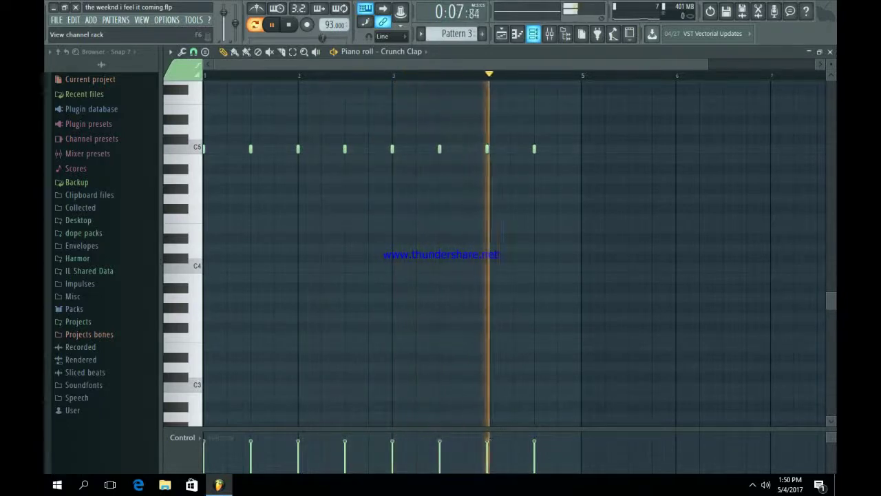
# Step: Examine the Acoustic Hat Cl 07 notes of Pattern 4 in the piano roll during playback
pyautogui.click(533, 33)
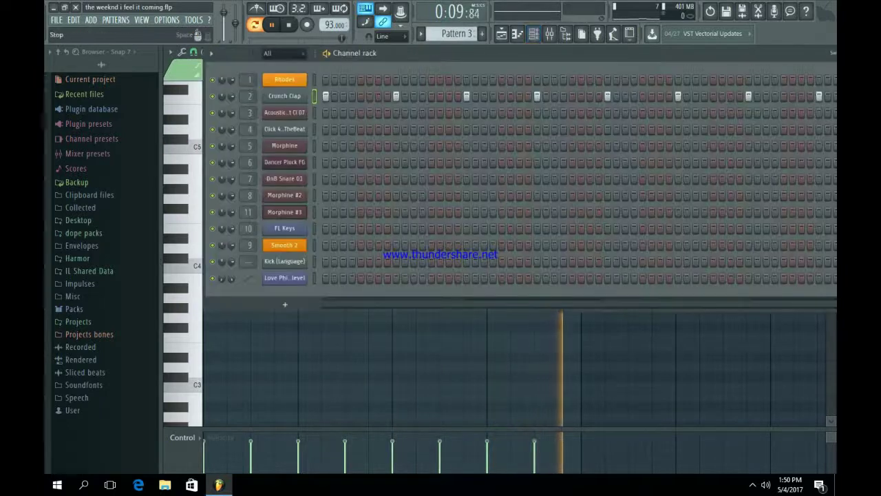
pyautogui.scroll(1, 456, 33)
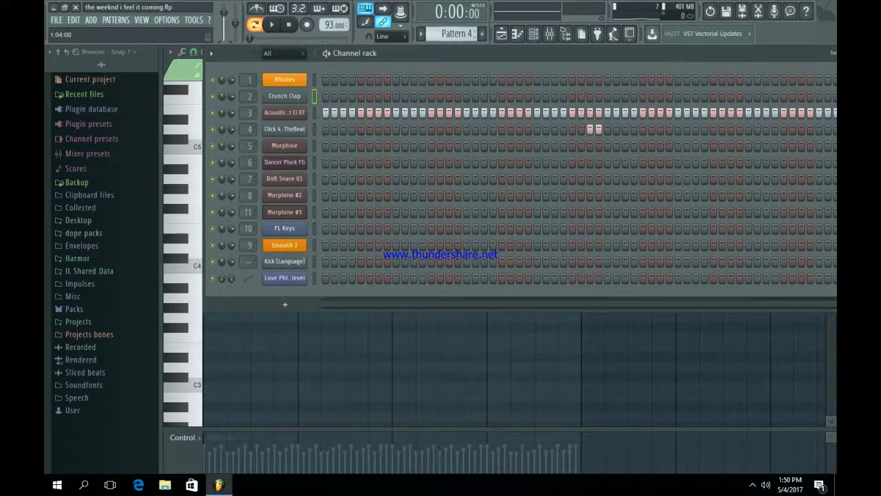
pyautogui.rightClick(306, 112)
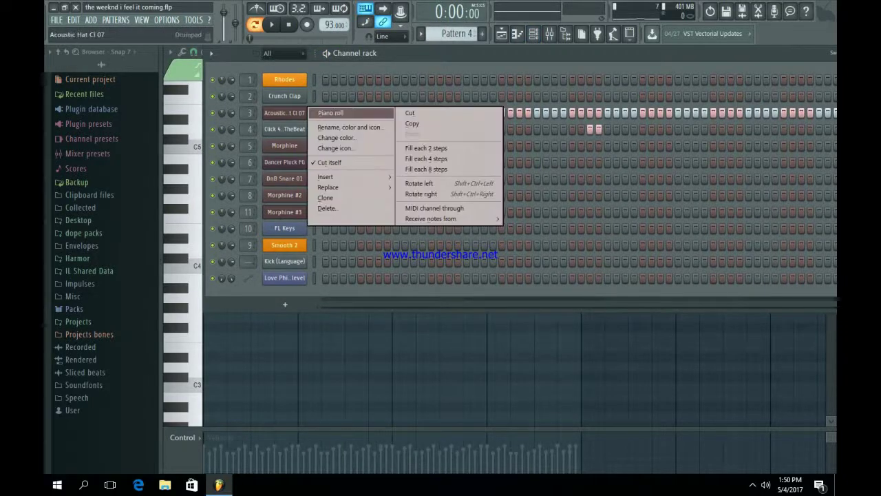
pyautogui.click(330, 113)
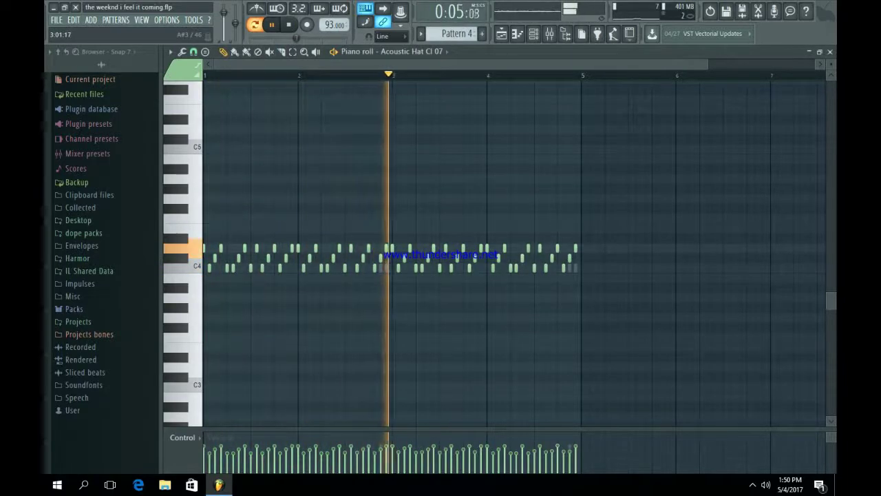
pyautogui.press('F6')
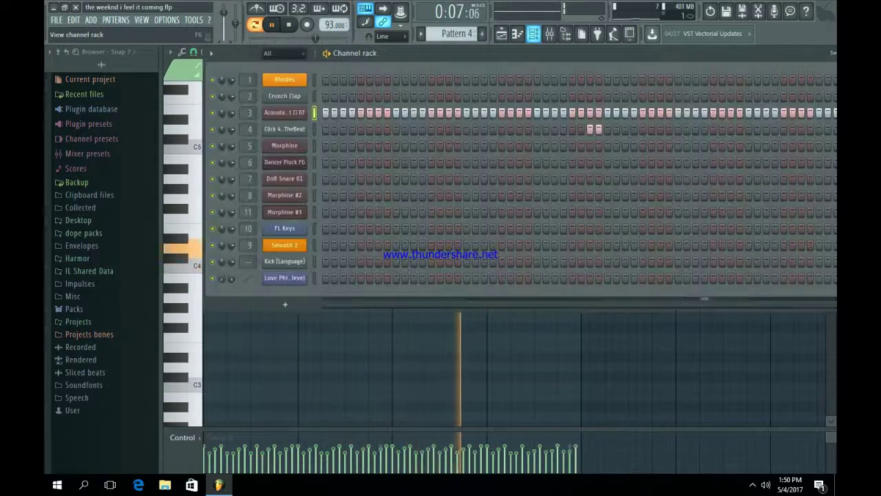
pyautogui.press('F6')
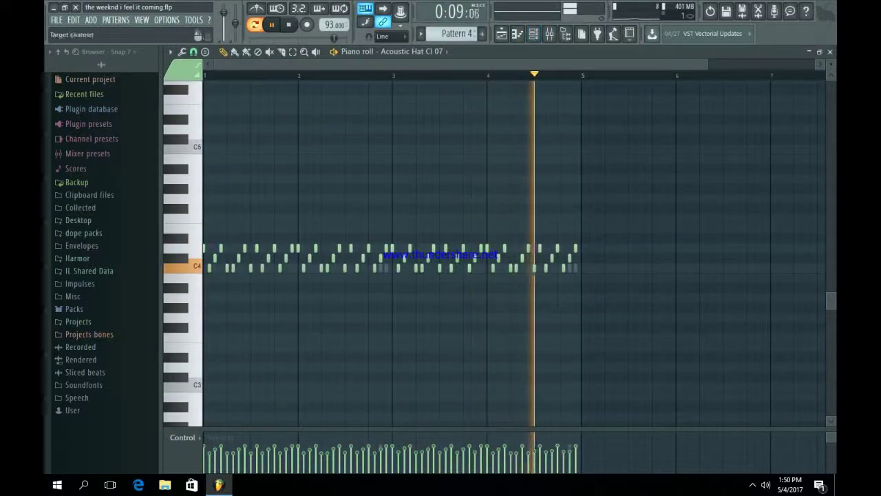
# Step: Show the Click 4 MarquisOnTheBeat notes of Pattern 4 in the piano roll
pyautogui.press('F6')
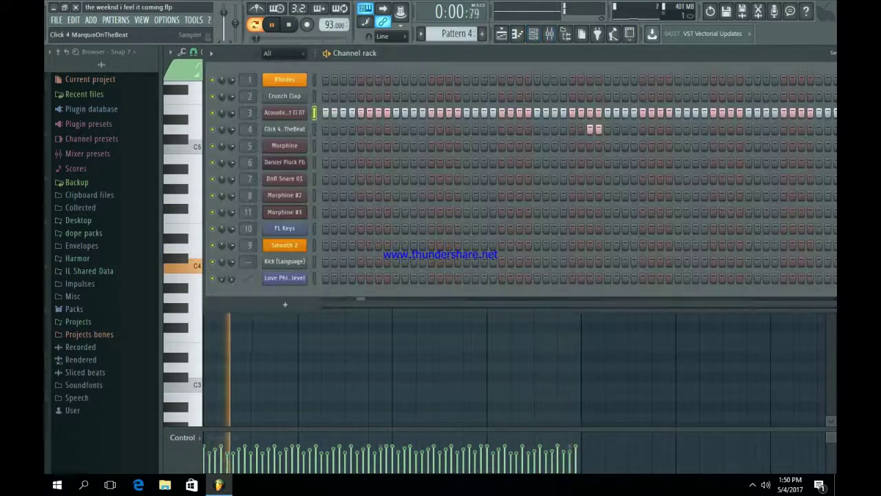
pyautogui.rightClick(300, 128)
pyautogui.click(325, 129)
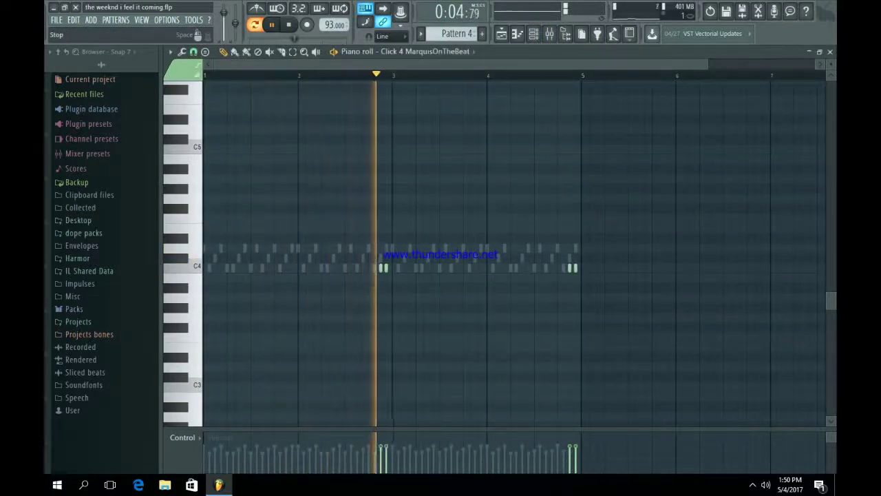
# Step: Switch to Pattern 5 and play back its Morphine notes in the piano roll
pyautogui.click(533, 33)
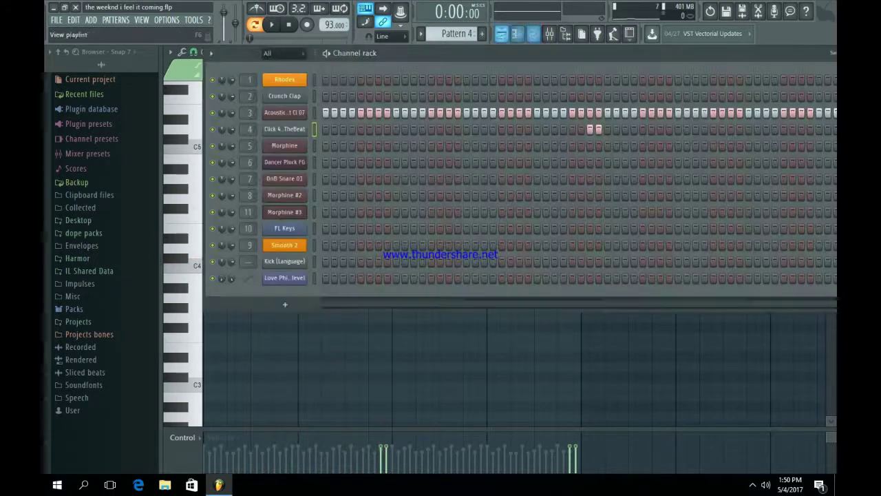
pyautogui.scroll(-1, 453, 34)
pyautogui.click(404, 145)
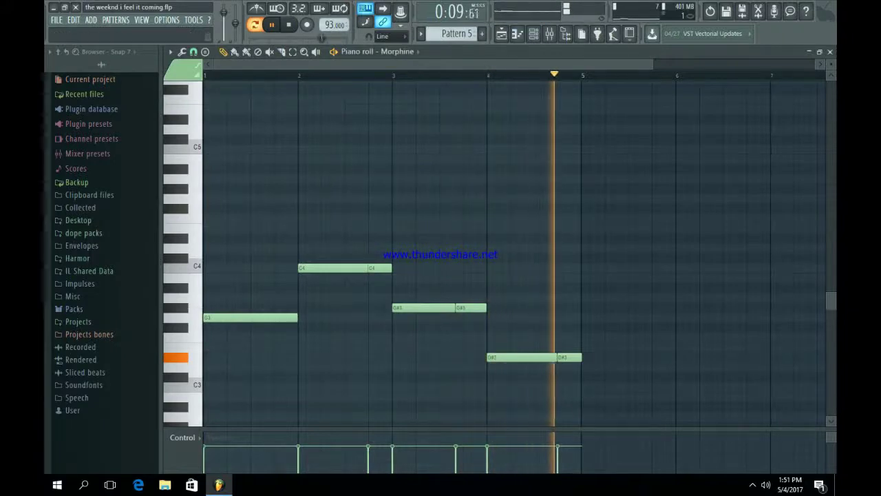
pyautogui.press('space')
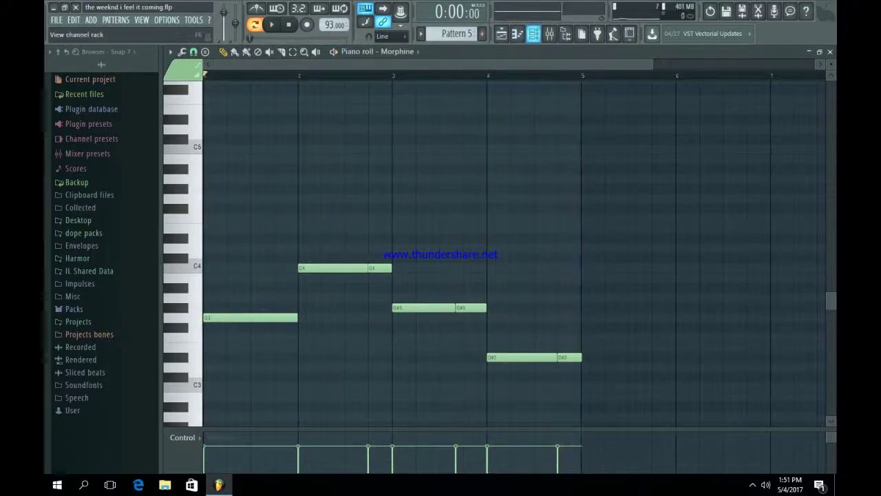
# Step: Switch to Pattern 6 and examine its Dancer Pluck FG notes in the piano roll
pyautogui.press('F6')
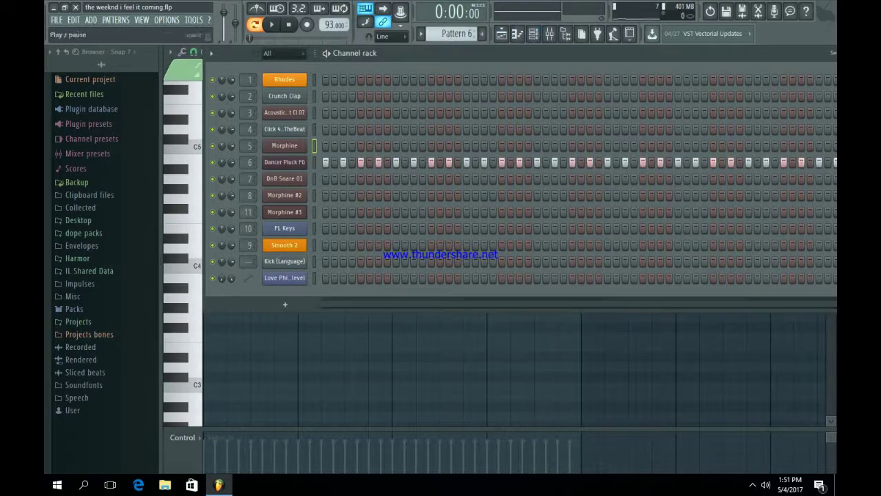
pyautogui.rightClick(296, 162)
pyautogui.click(327, 163)
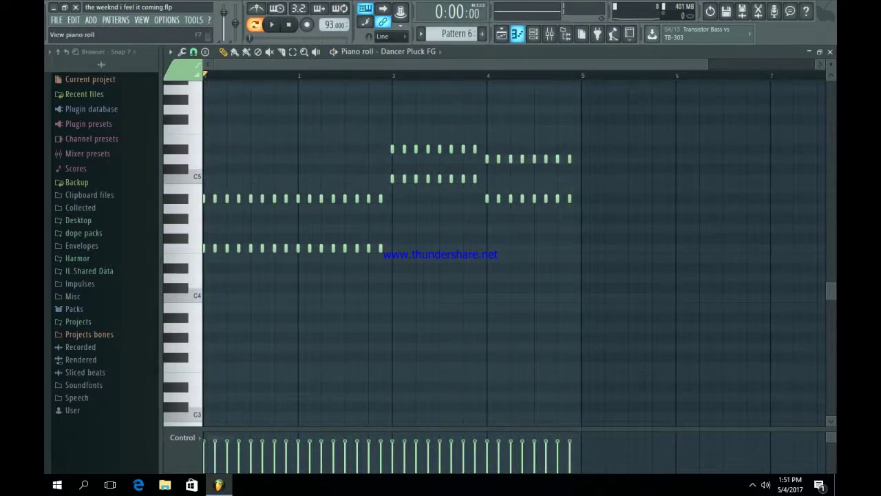
# Step: Switch to Pattern 7 and play back its DnB Snare 01 roll in the piano roll
pyautogui.click(534, 34)
pyautogui.scroll(-1, 462, 34)
pyautogui.click(400, 178)
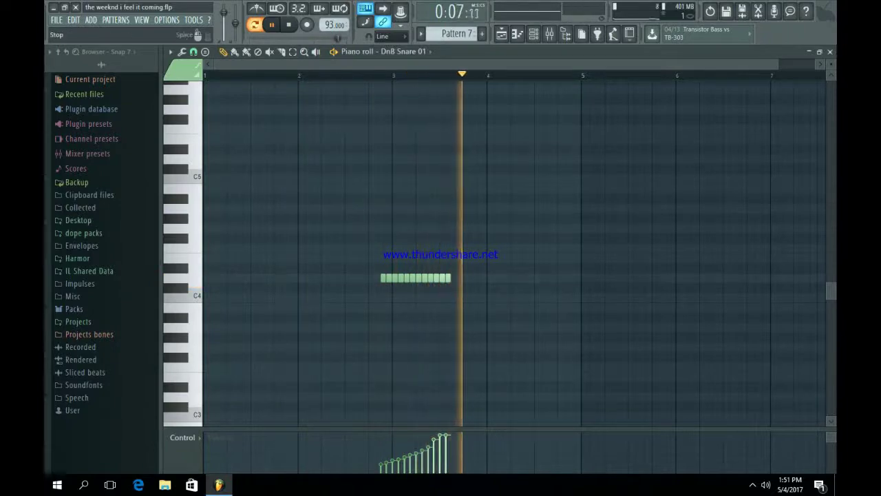
pyautogui.press('space')
# Step: Switch to Pattern 8 and show the full length of its Morphine #2 notes in the piano roll
pyautogui.click(533, 33)
pyautogui.scroll(1, 457, 34)
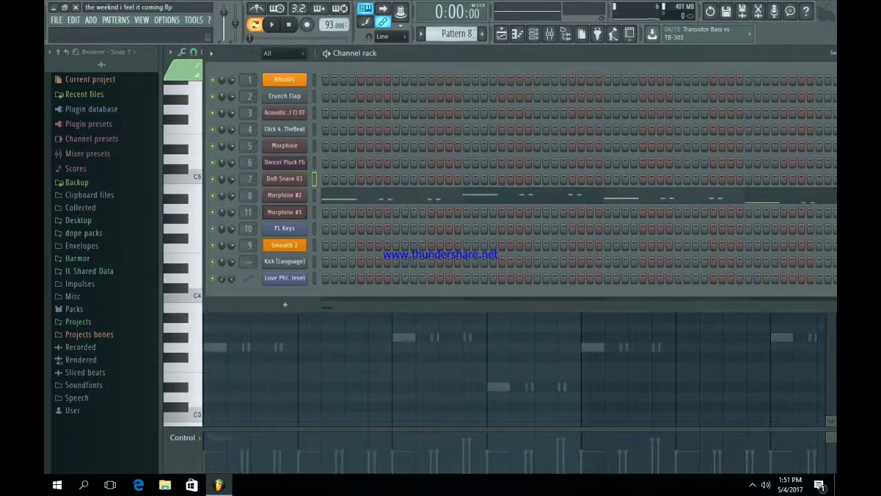
pyautogui.click(394, 197)
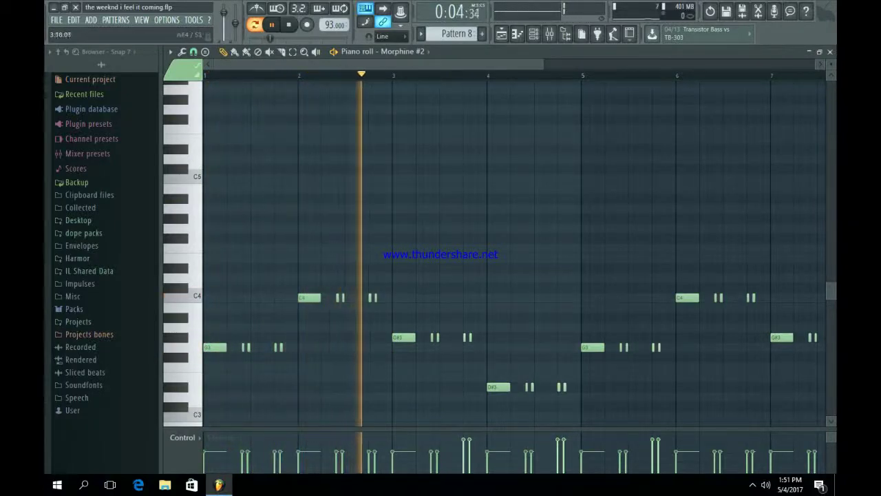
pyautogui.moveTo(543, 64); pyautogui.dragTo(649, 64)
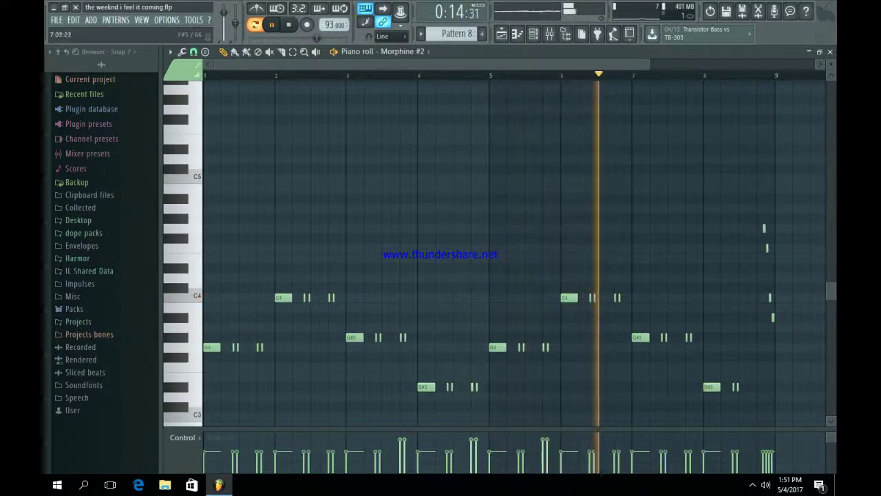
pyautogui.moveTo(647, 64); pyautogui.dragTo(740, 64)
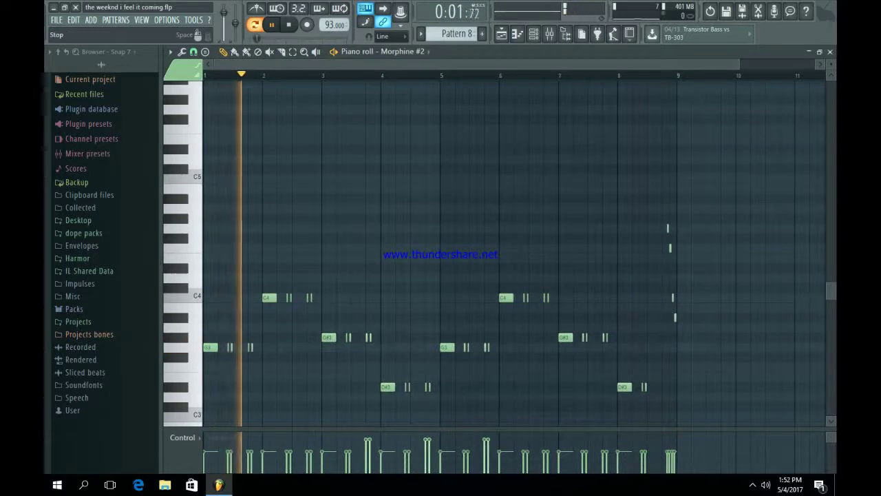
# Step: Switch to Pattern 9 and examine its Morphine #3 notes in the piano roll
pyautogui.click(534, 33)
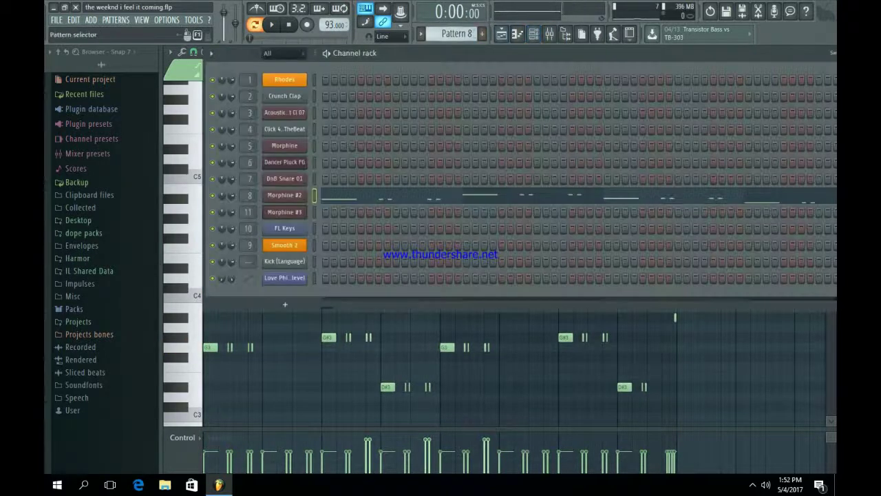
pyautogui.moveTo(473, 35); pyautogui.dragTo(473, 32)
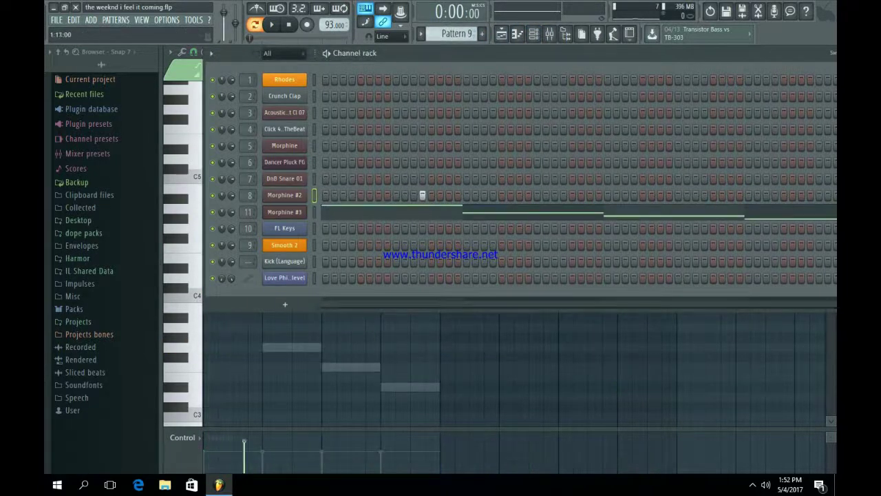
pyautogui.click(413, 212)
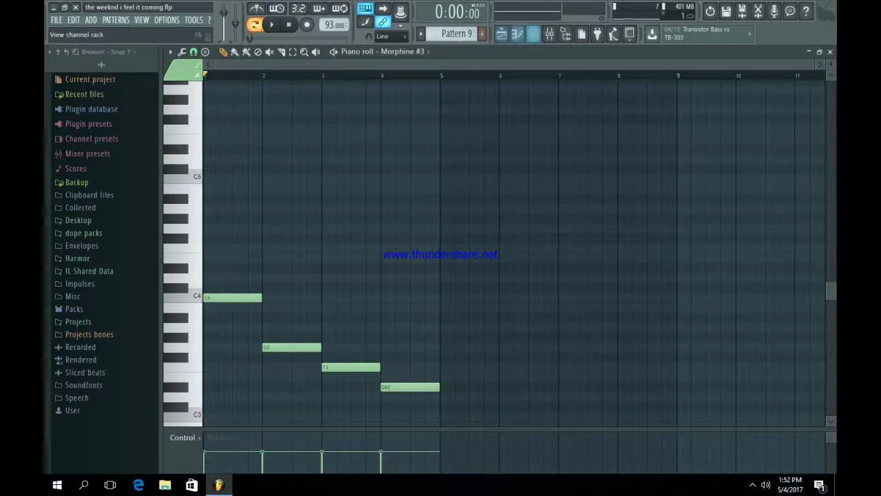
# Step: Play back the FL Keys notes of Pattern 10 and the Smooth 2 notes of Pattern 11 in the piano roll
pyautogui.click(533, 34)
pyautogui.scroll(1, 458, 33)
pyautogui.click(391, 229)
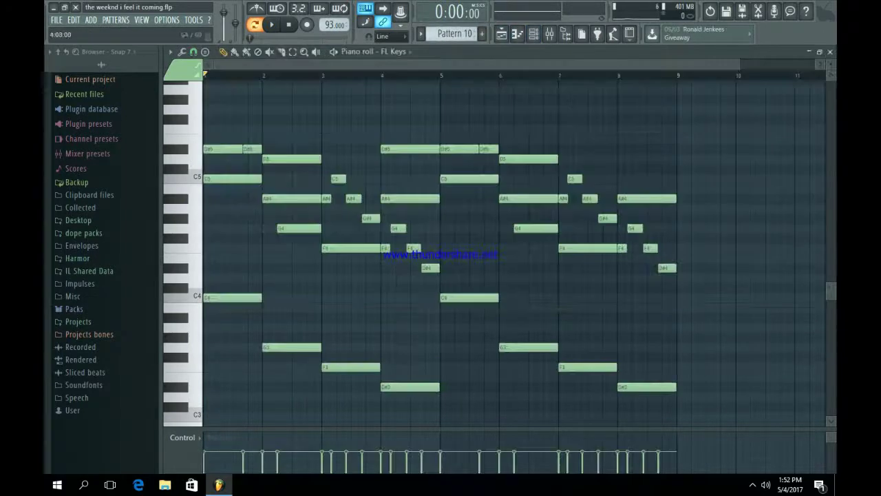
pyautogui.press('space')
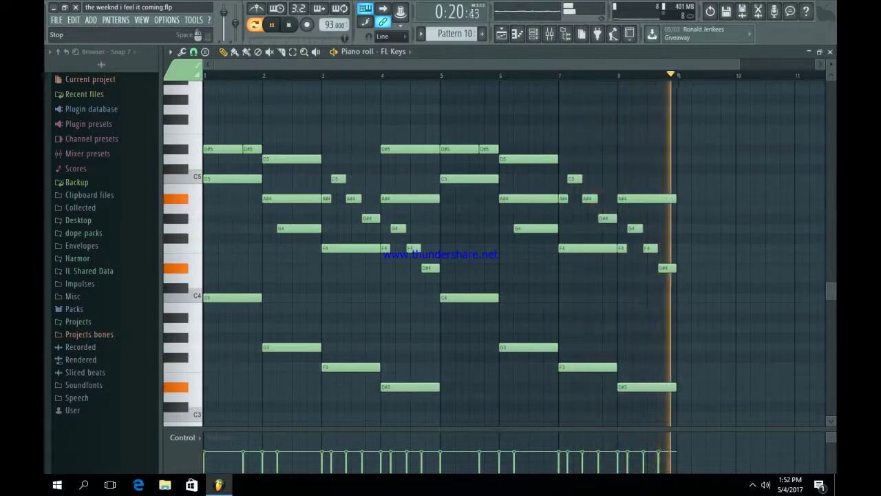
pyautogui.click(533, 33)
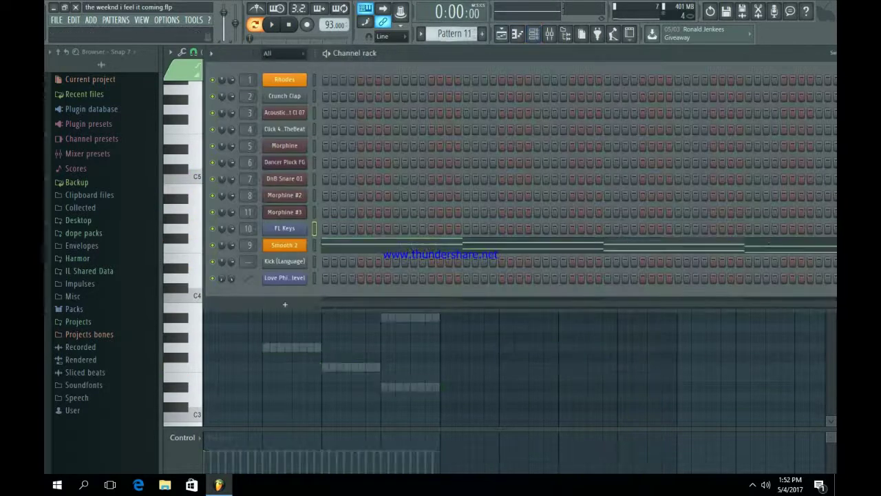
pyautogui.click(395, 245)
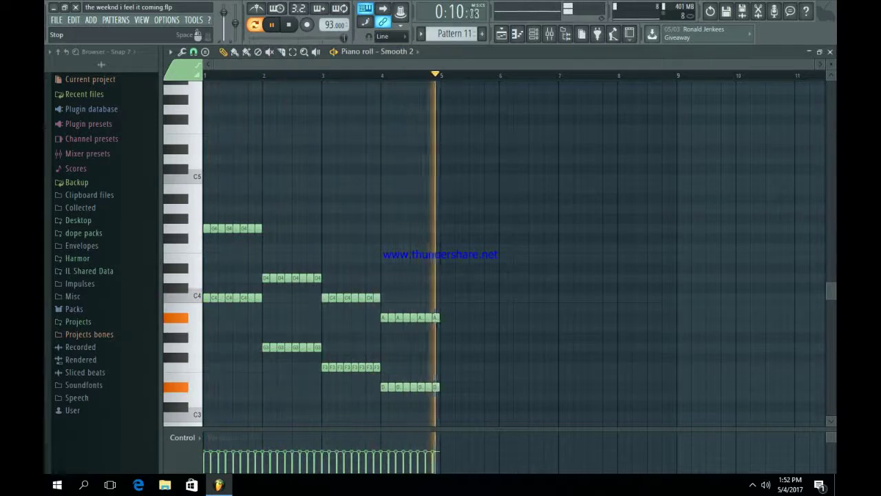
# Step: Switch to Pattern 13 and check the Love Philter - Mix level automation clip channel
pyautogui.click(534, 33)
pyautogui.scroll(1, 454, 33)
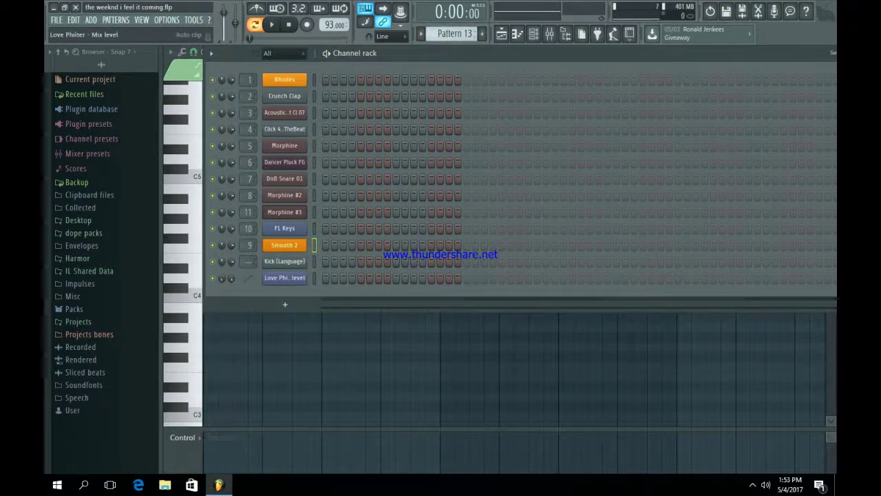
pyautogui.click(284, 277)
pyautogui.click(516, 145)
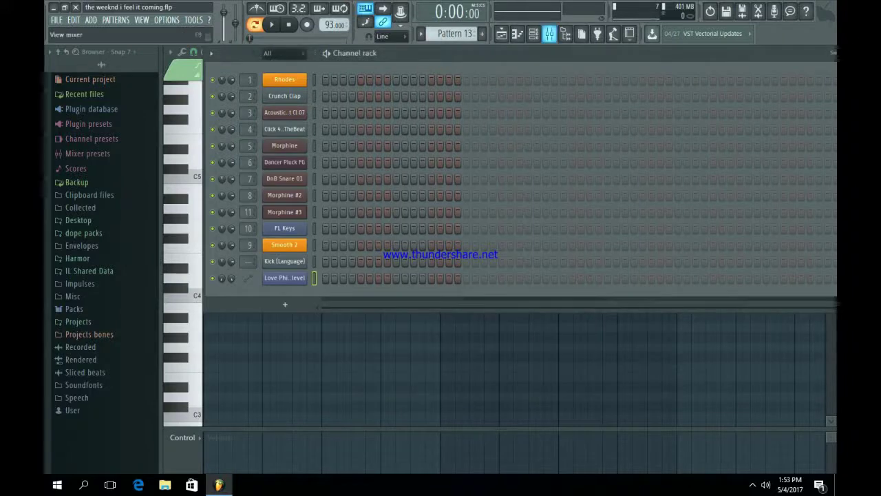
# Step: Inspect the Fruity Love Philter effect on the Master mixer track, then show the playlist arrangement
pyautogui.click(549, 33)
pyautogui.click(745, 140)
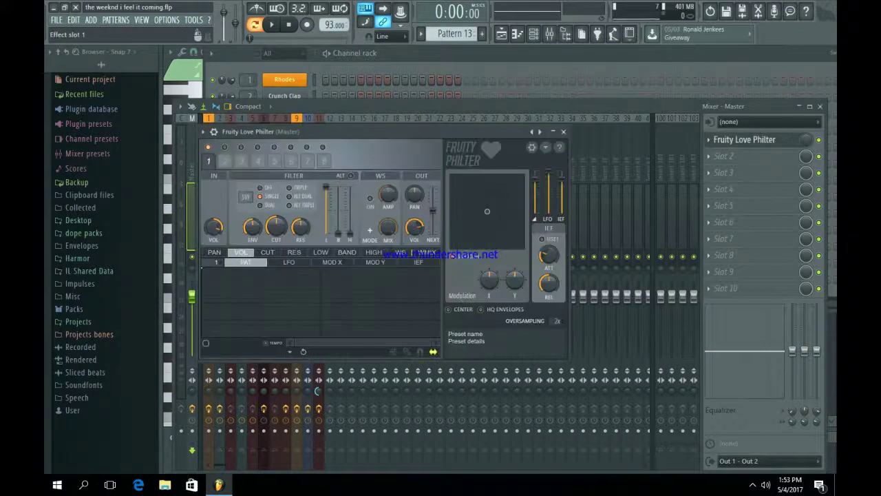
pyautogui.click(744, 140)
pyautogui.click(501, 33)
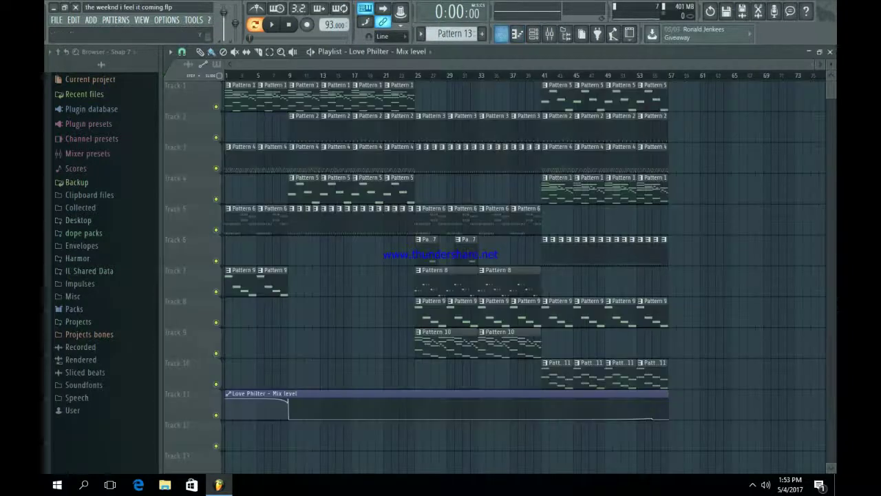